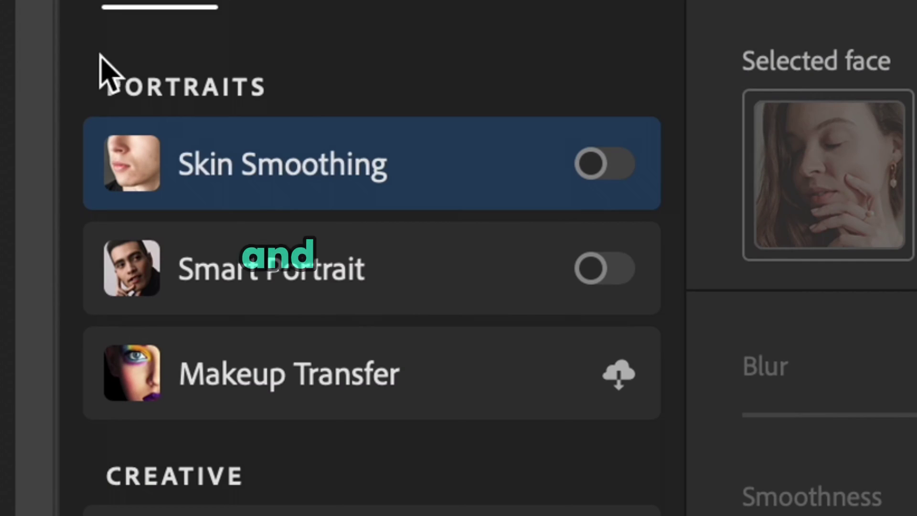
Step: Add a new empty layer above the Photo layer to become Blemishes
click(590, 173)
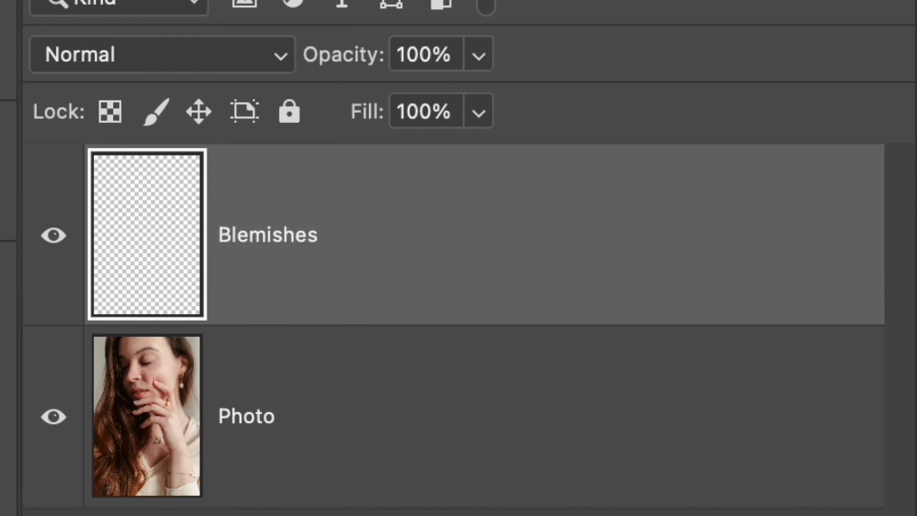
Step: Confirm the Blemishes name and set up the Spot Healing Brush at 64 px, 8% hardness
key(Return)
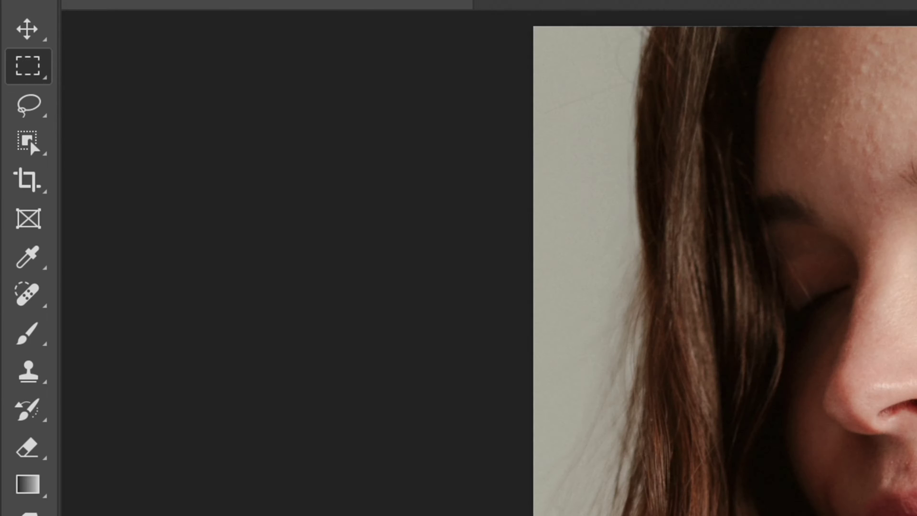
click(27, 292)
mouse_move(27, 292)
mouse_down()
mouse_move(240, 298)
mouse_move(258, 291)
mouse_up()
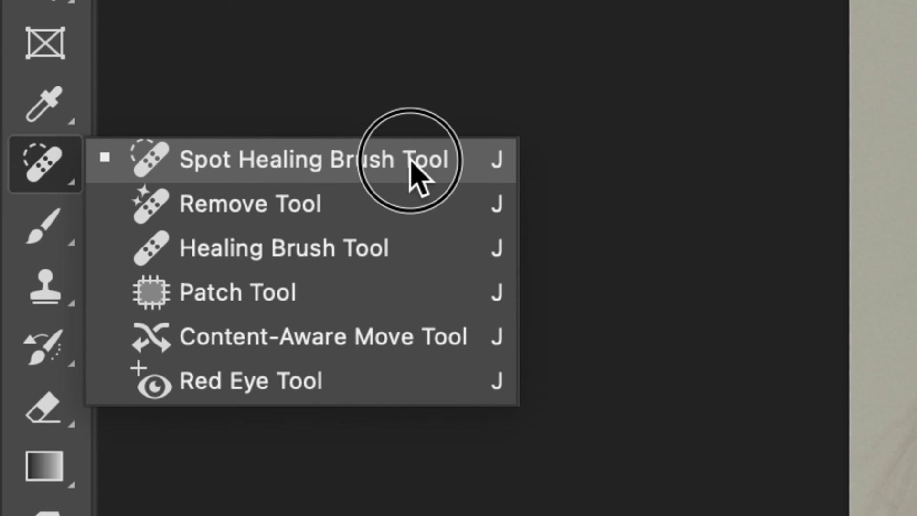
drag(409, 161, 306, 160)
click(236, 123)
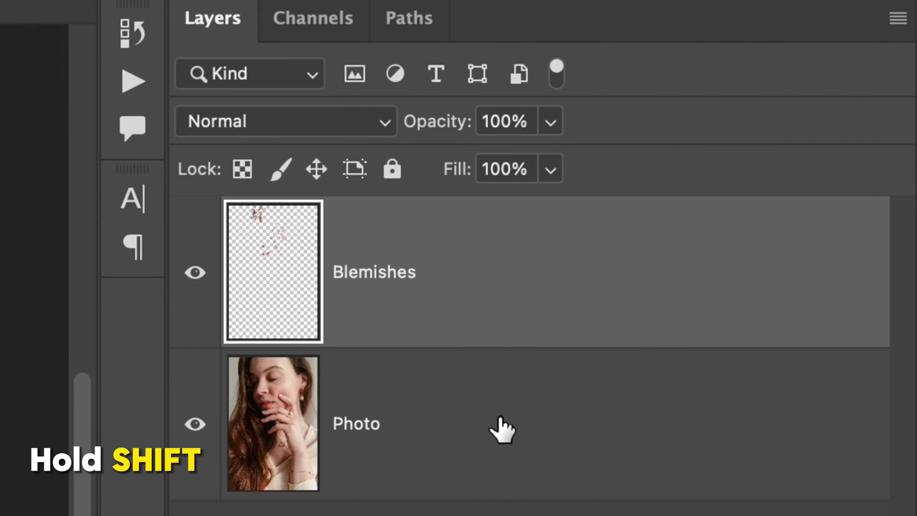
Step: Convert Blemishes and Photo into one smart object and open its contents
shift+click(500, 419)
right_click(527, 292)
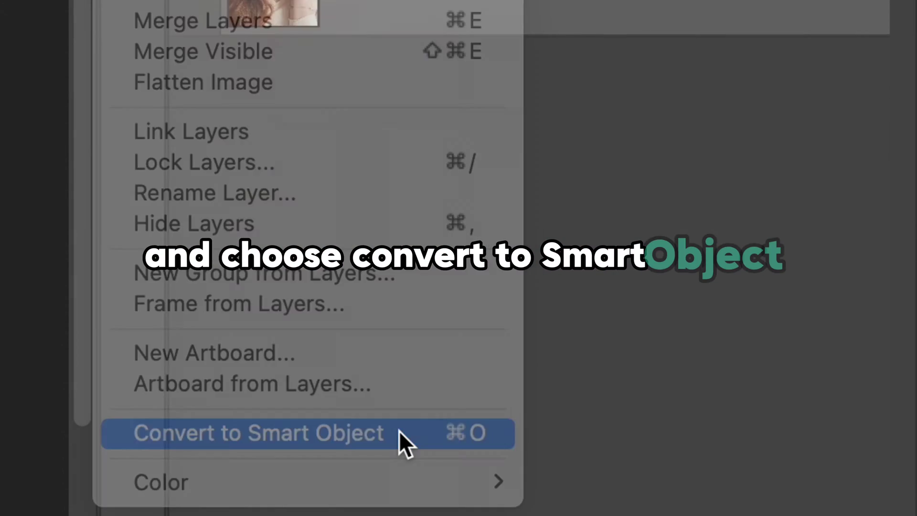
click(400, 478)
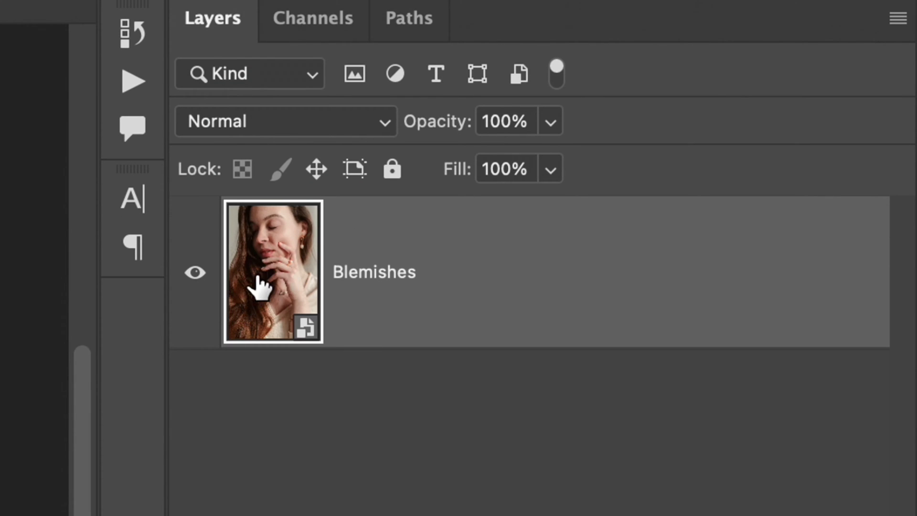
double_click(258, 286)
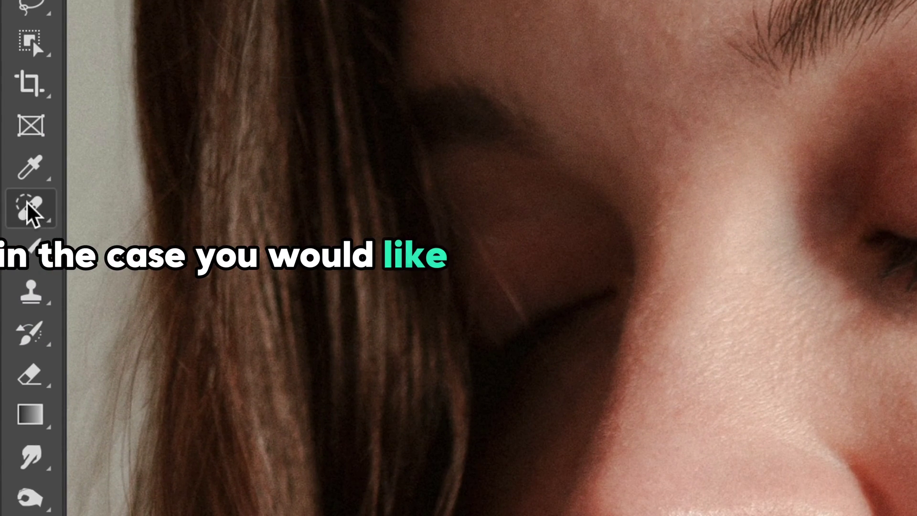
Step: Retouch the contents with the Healing Brush and save Blemishes.psb
click(26, 401)
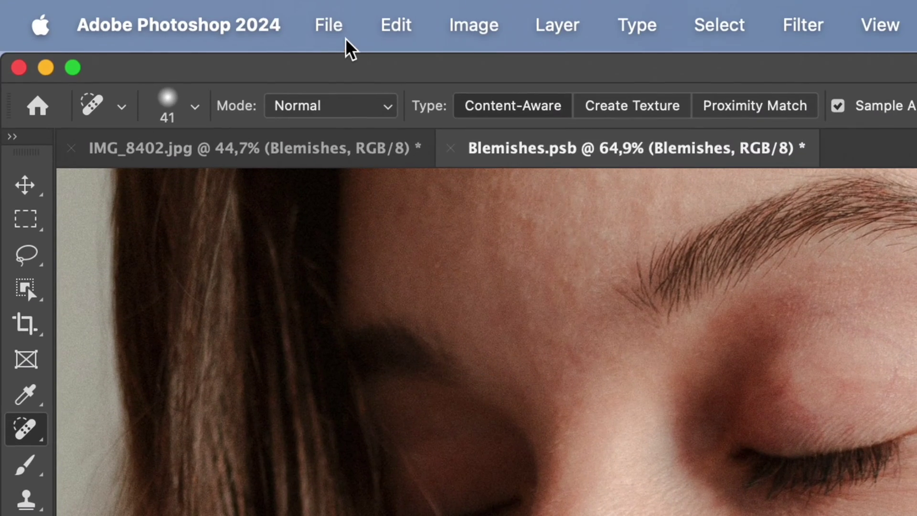
click(325, 25)
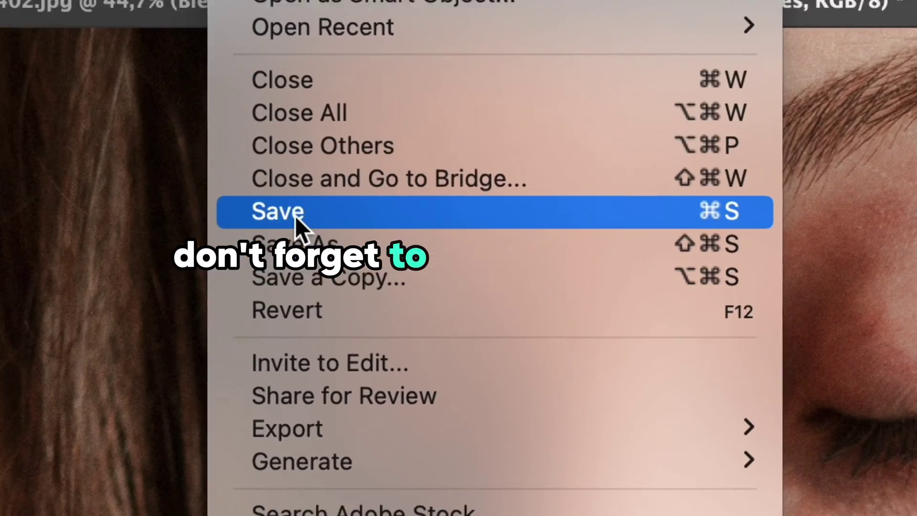
click(363, 305)
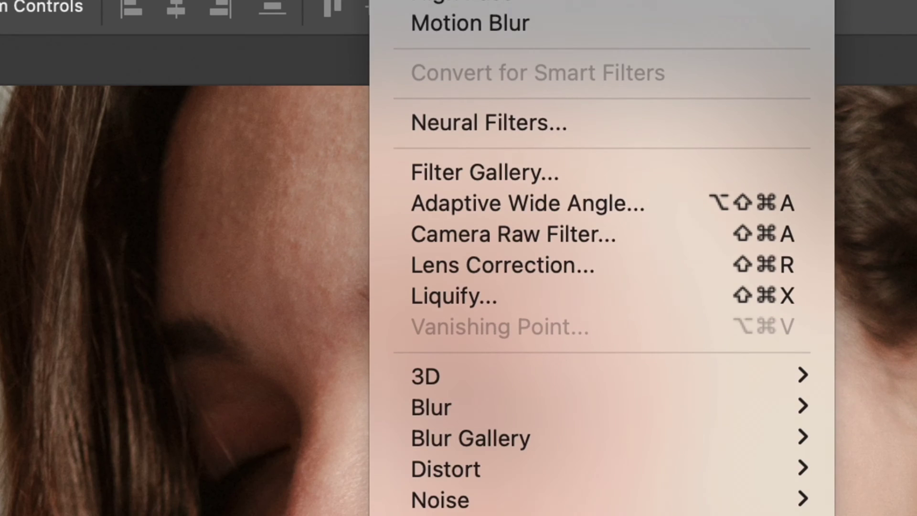
Step: Apply Neural Filters Skin Smoothing at Blur 48, output as a new masked layer
click(466, 120)
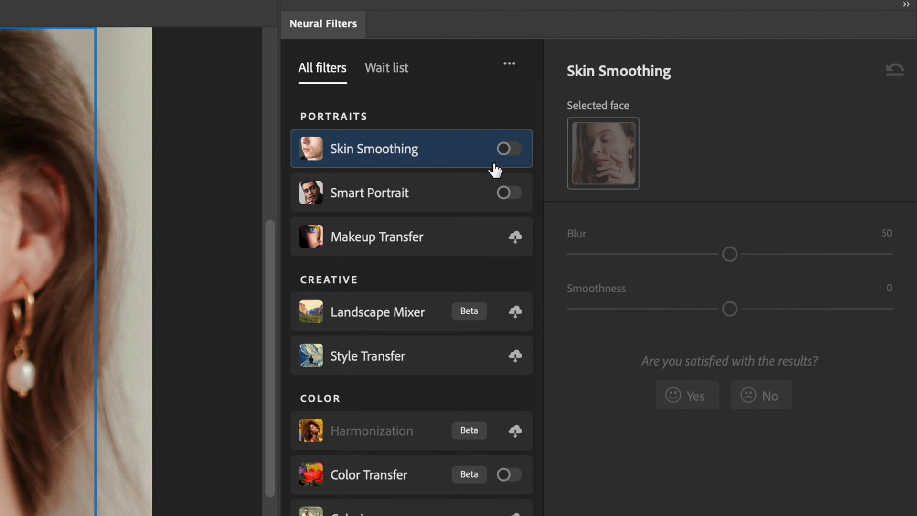
click(504, 150)
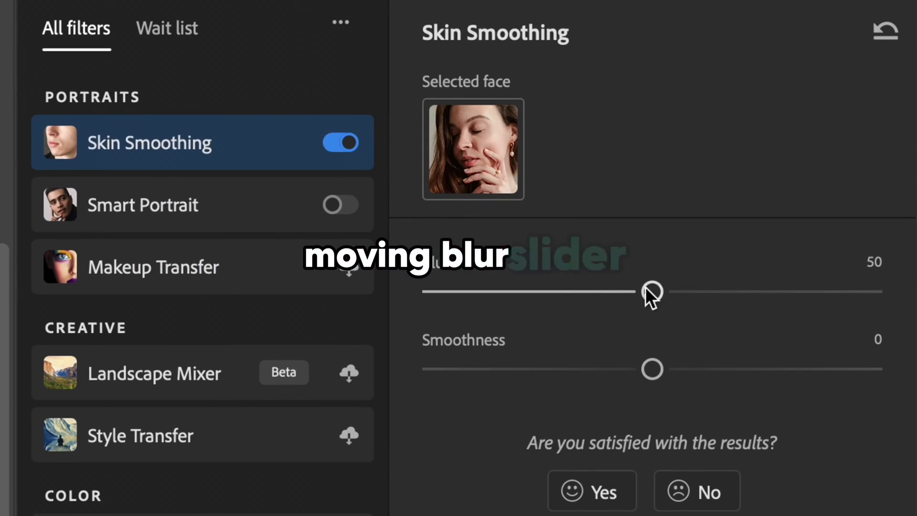
drag(728, 255, 780, 255)
drag(720, 293, 891, 291)
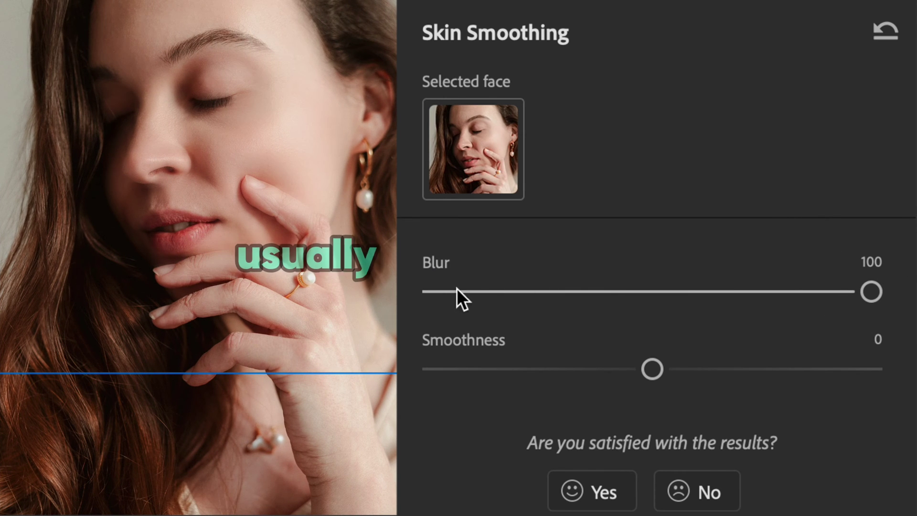
drag(453, 291, 642, 293)
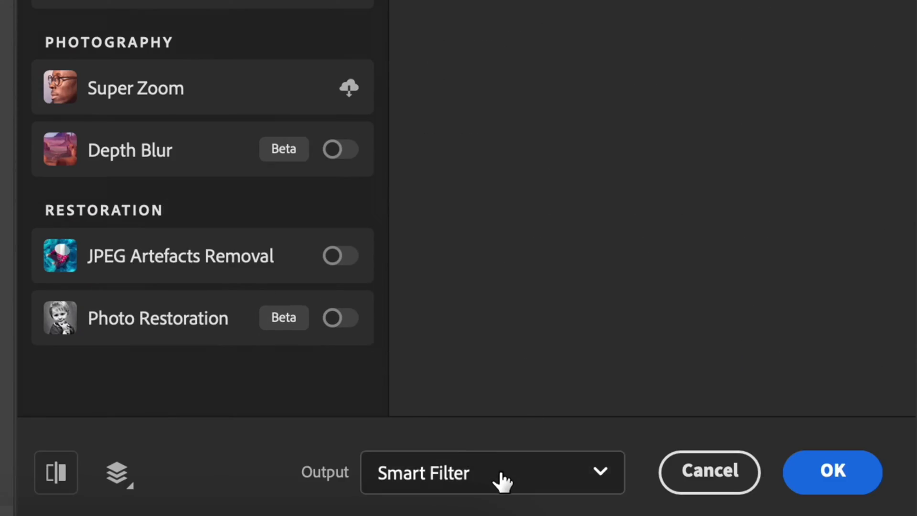
click(502, 480)
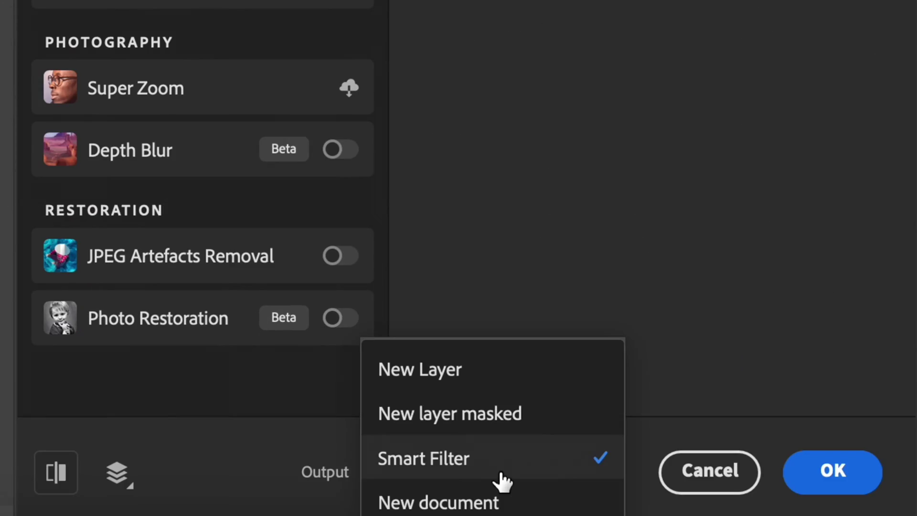
click(495, 420)
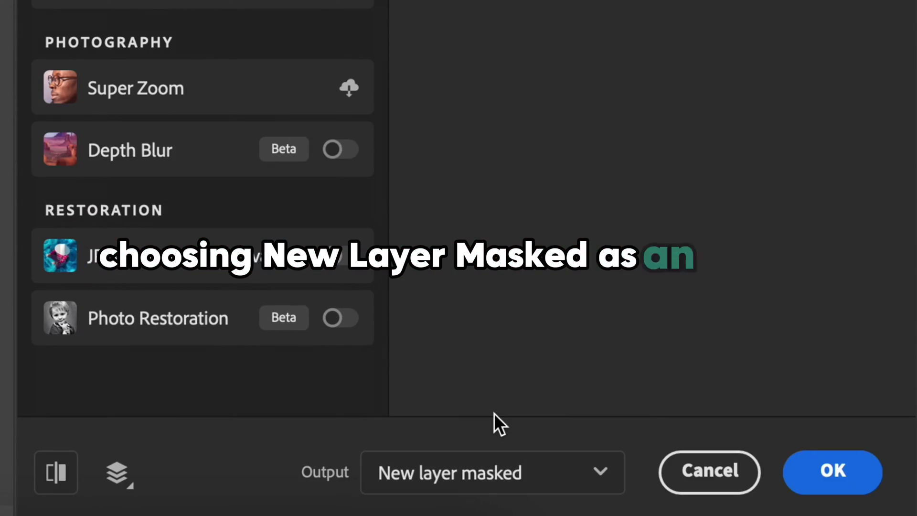
click(827, 475)
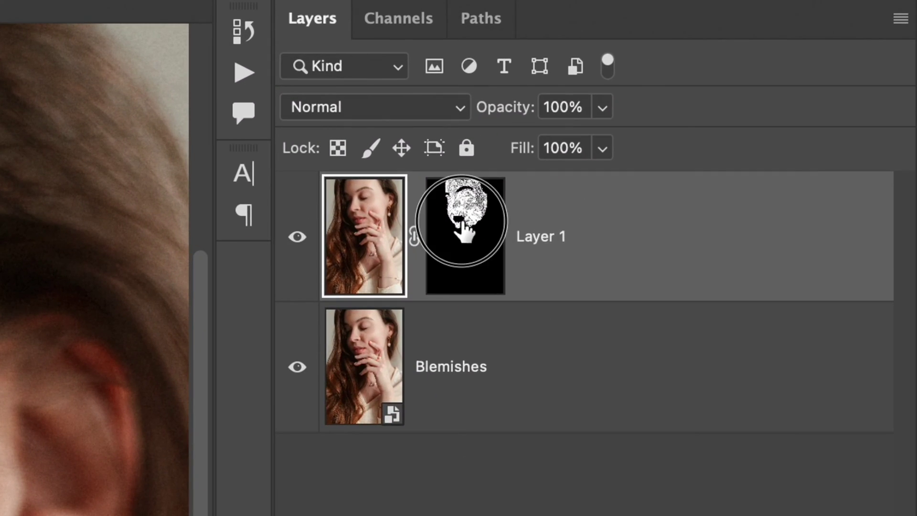
Step: Select the layer mask of the skin-smoothing Layer 1
click(462, 232)
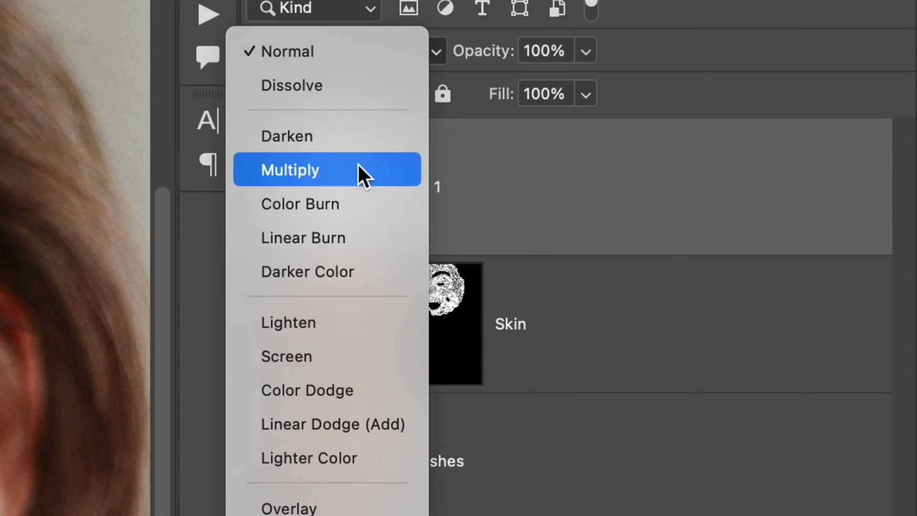
Step: Set the new layer to Soft Light and prepare a 5% opacity brush with a new foreground colour
click(326, 274)
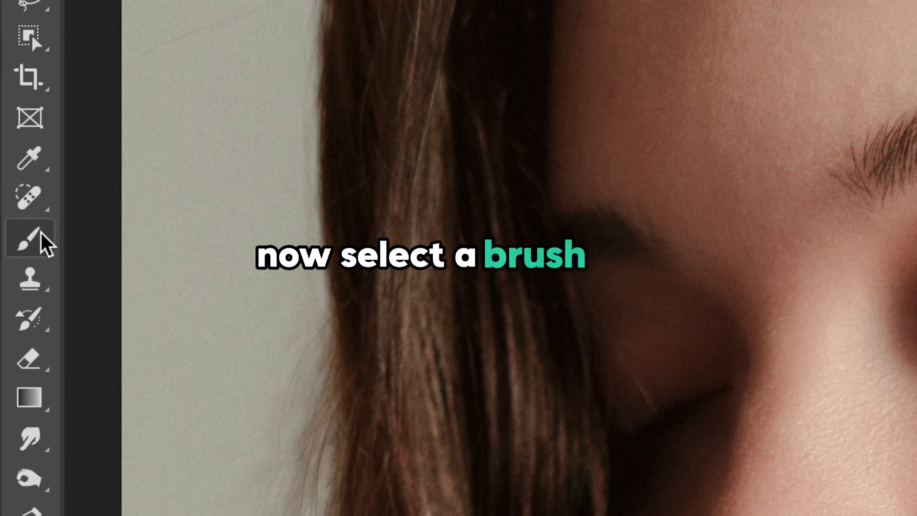
click(38, 238)
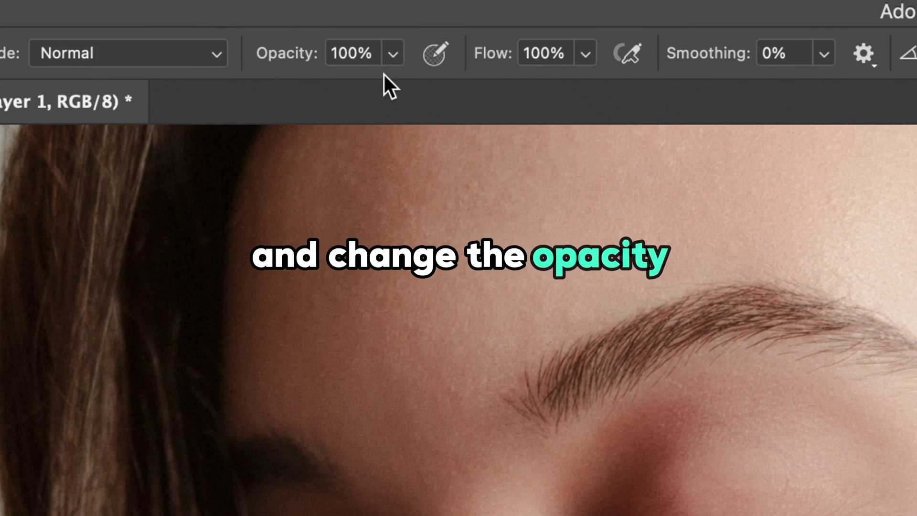
click(394, 53)
drag(375, 96, 259, 90)
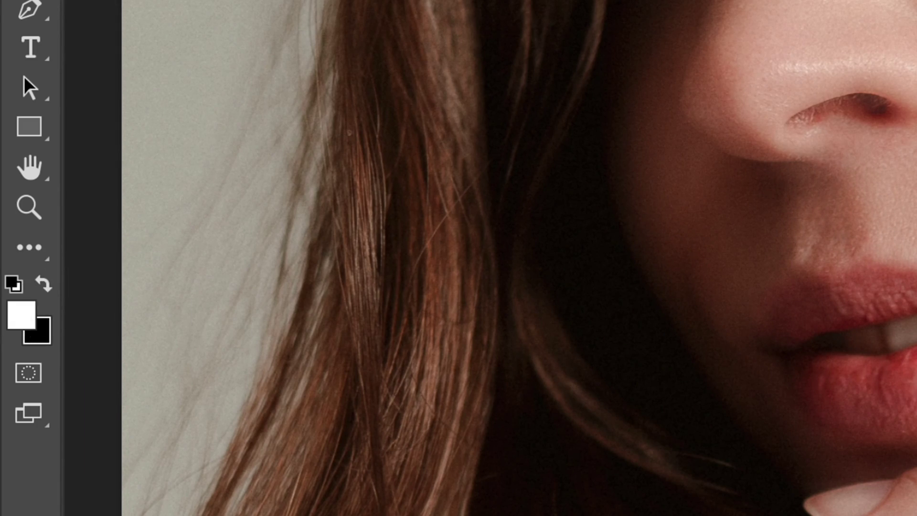
click(25, 319)
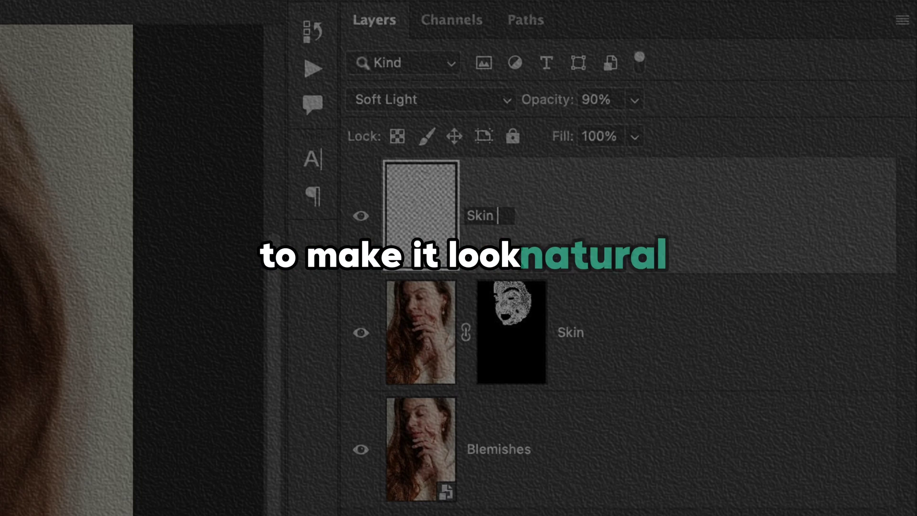
Step: Confirm the Skin name and merge all visible layers into a new layer named Details
key(Return)
right_click(540, 219)
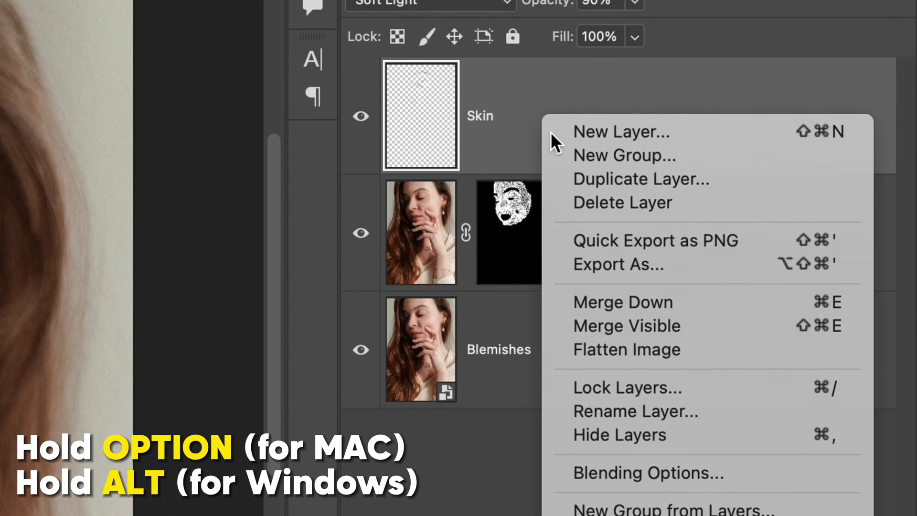
alt+click(681, 327)
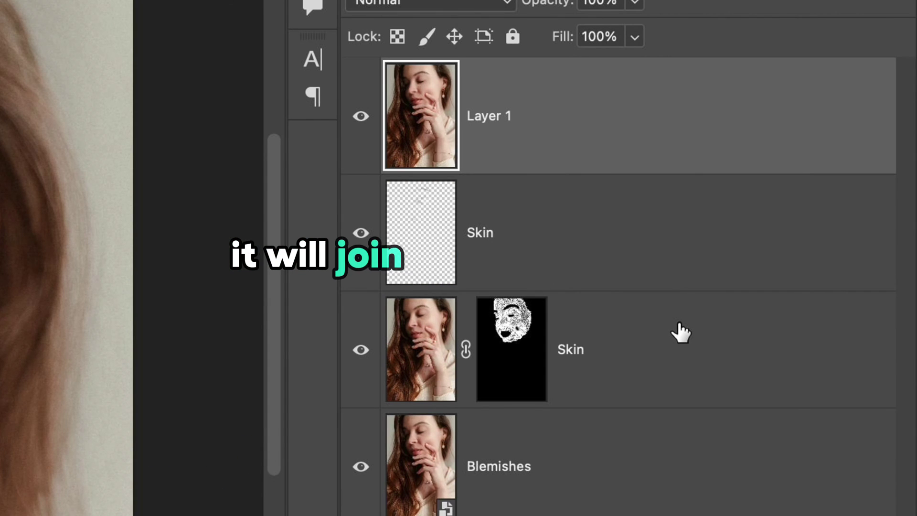
double_click(502, 117)
text(Details)
key(Return)
Step: Convert the Details layer to black and white with Image > Adjustments > Black & White
click(139, 5)
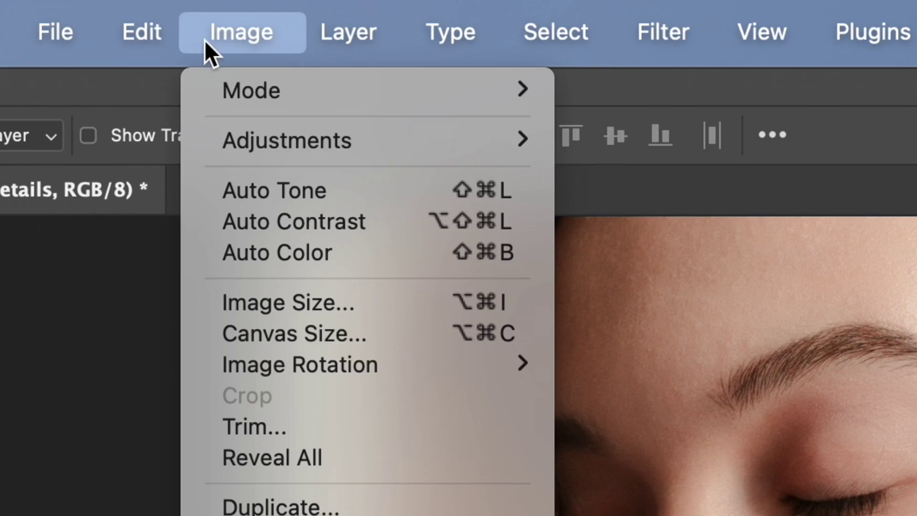
mouse_move(406, 142)
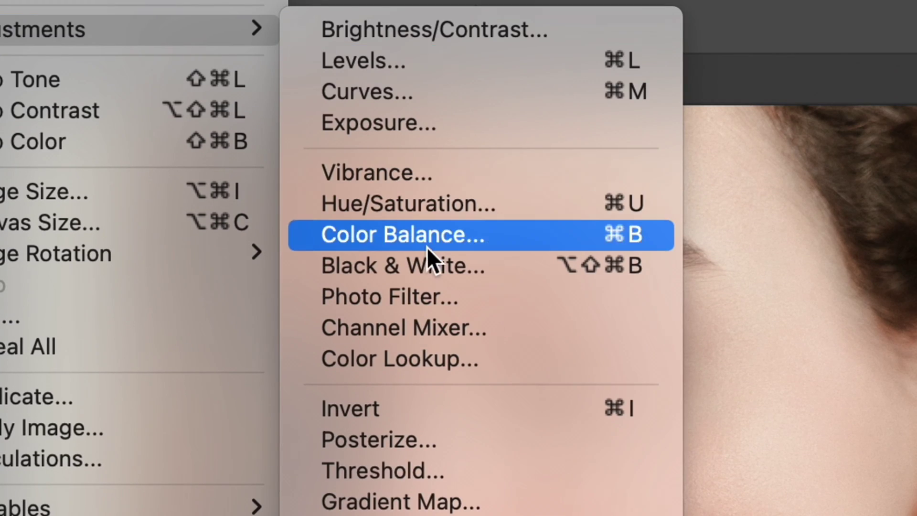
click(428, 264)
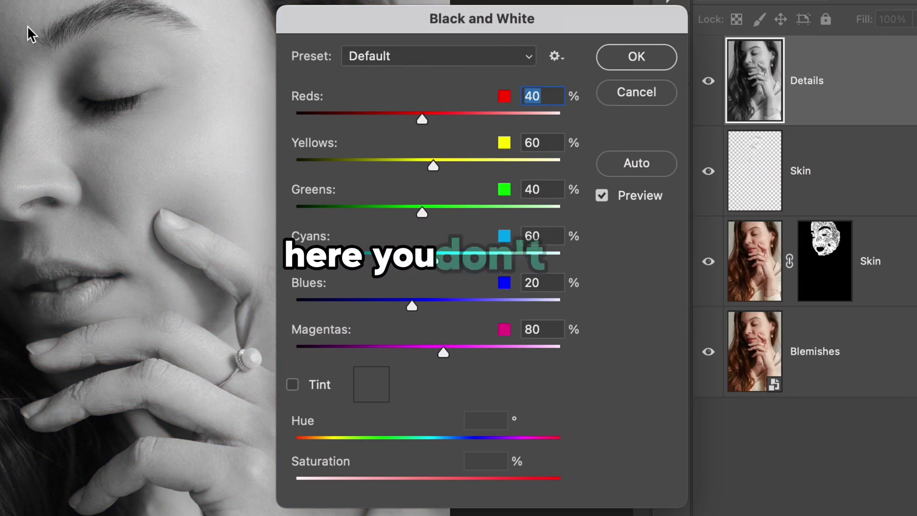
click(635, 57)
Step: Open the Filter menu to start the High Pass on the Details layer
click(184, 40)
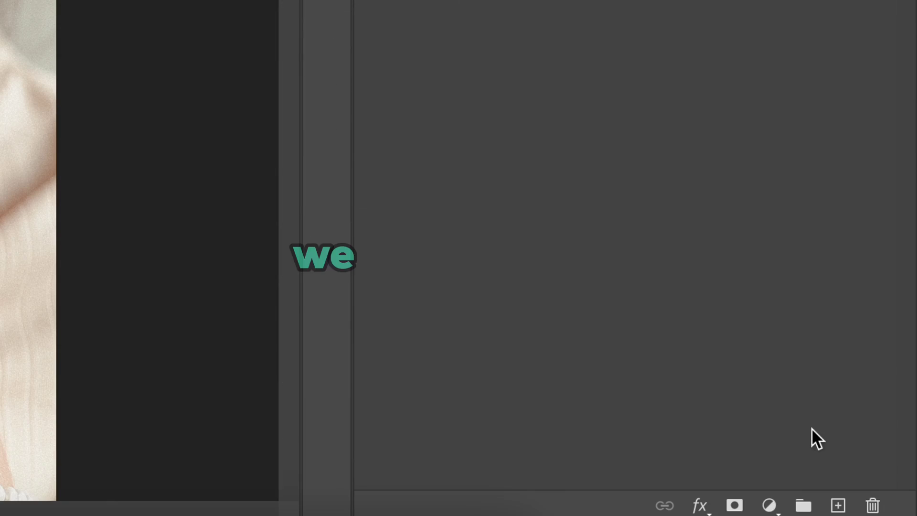
Step: Add a Curves adjustment layer with its midpoint lifted to brighten the image
click(770, 503)
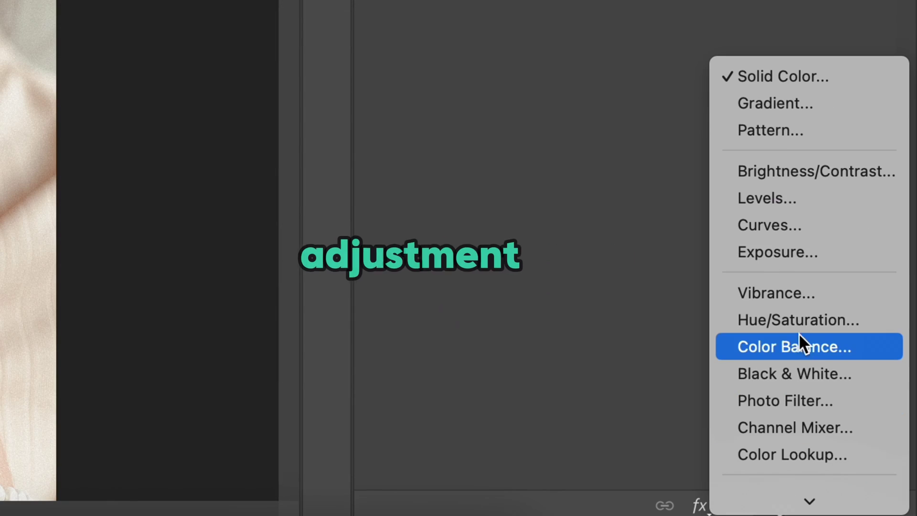
click(796, 225)
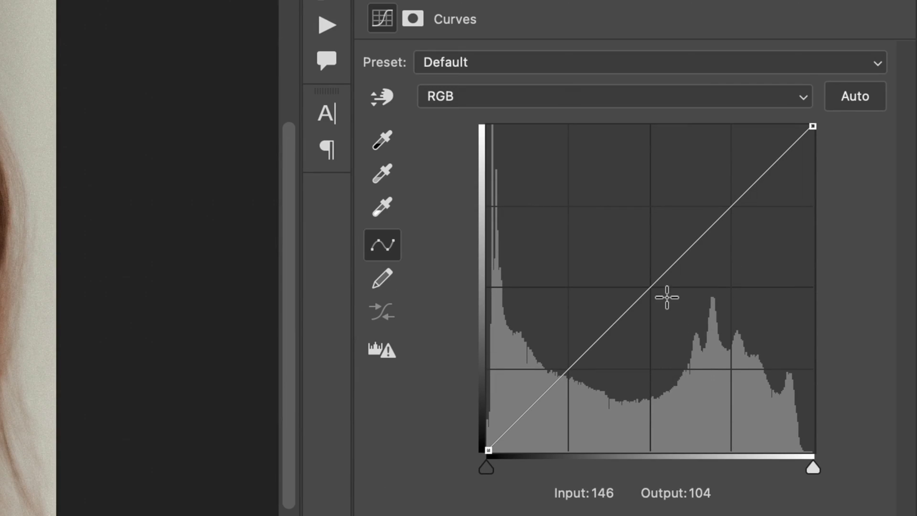
click(655, 281)
drag(649, 270, 616, 228)
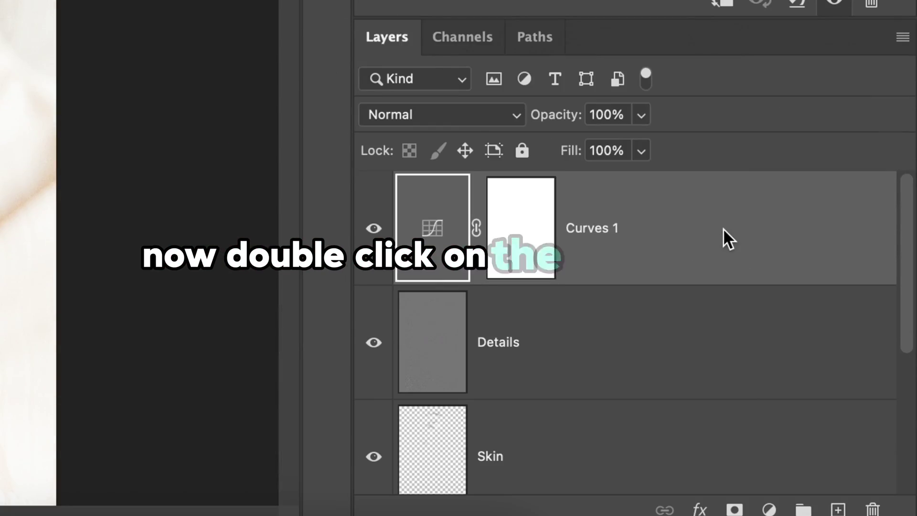
Step: Restrict Curves 1 to the brightest tones with split Blend If sliders at 236/251 to 255
double_click(723, 228)
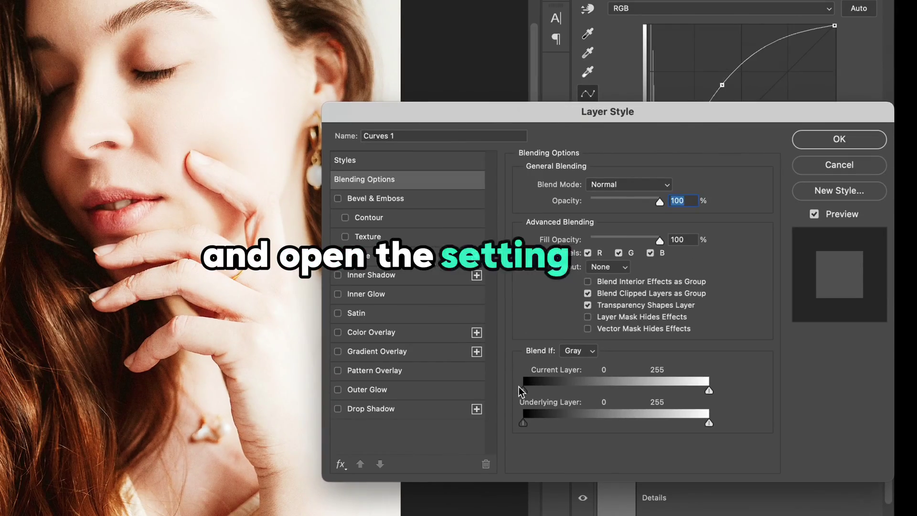
drag(519, 387, 718, 390)
key(alt)
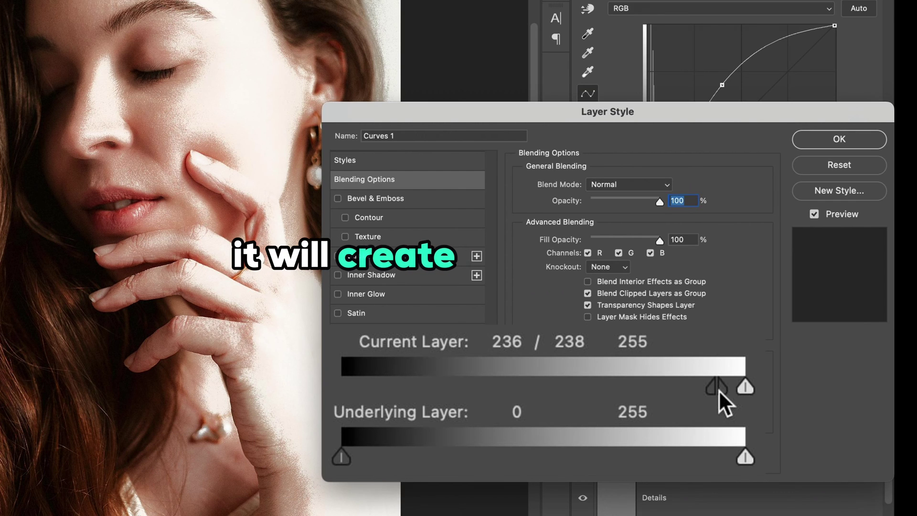
mouse_move(724, 389)
mouse_down()
mouse_move(752, 397)
mouse_move(738, 392)
mouse_up()
click(840, 139)
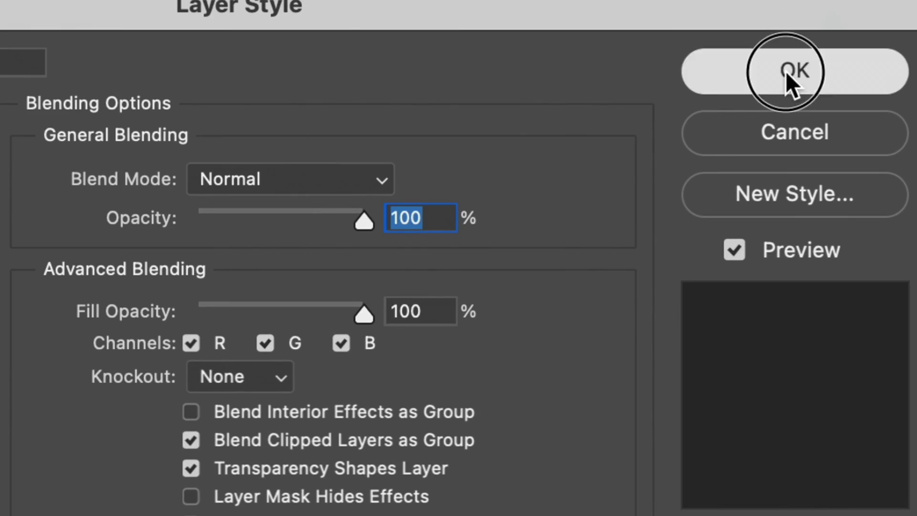
click(460, 218)
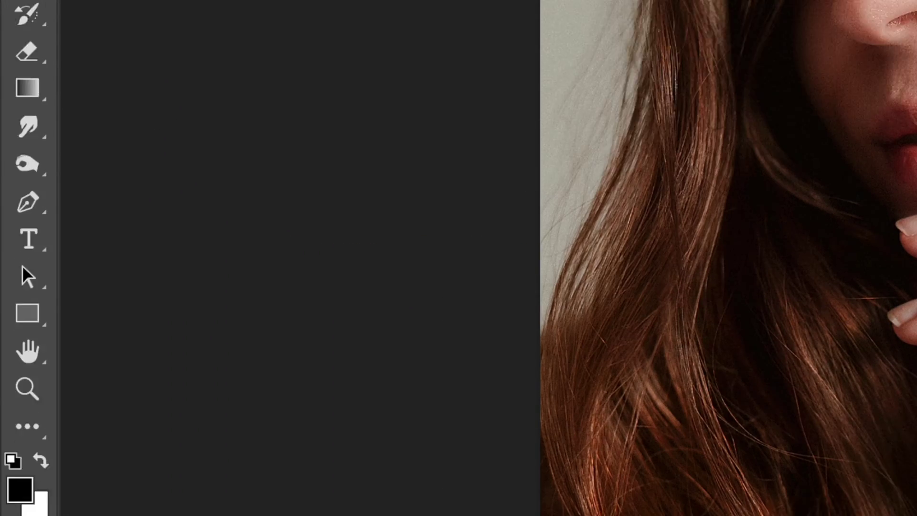
Step: Swap the foreground and background colours for painting the Curves 1 mask
key(x)
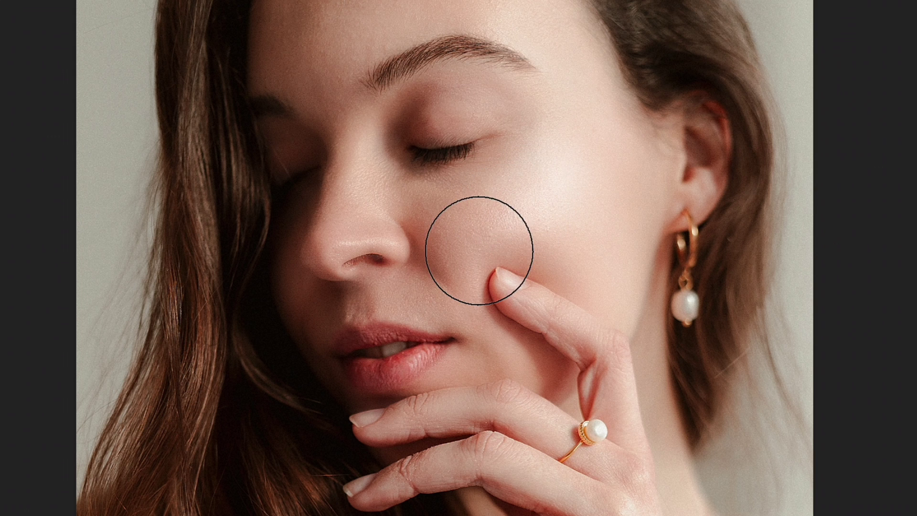